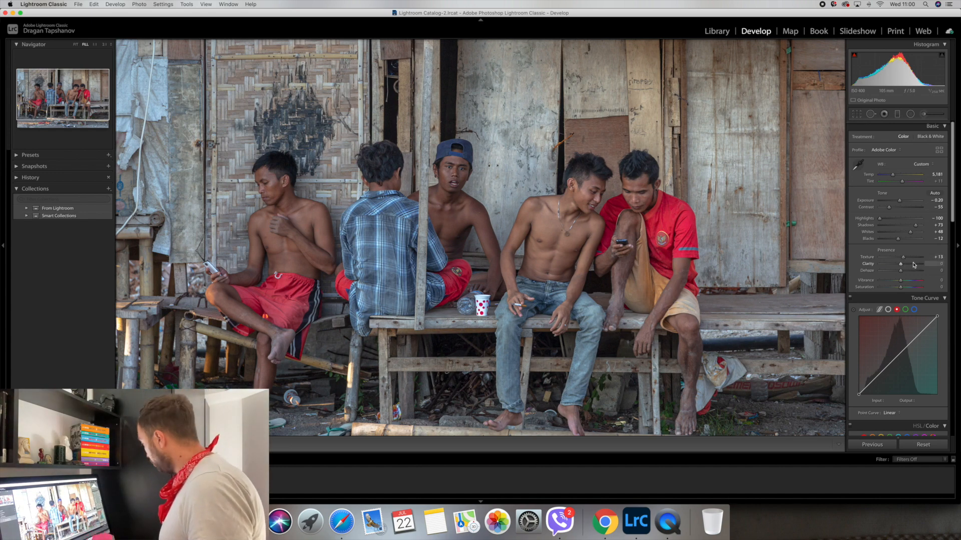
# Set Presence Clarity to +43 and Dehaze to +40 for stronger midtone contrast.
pyautogui.click(914, 265)
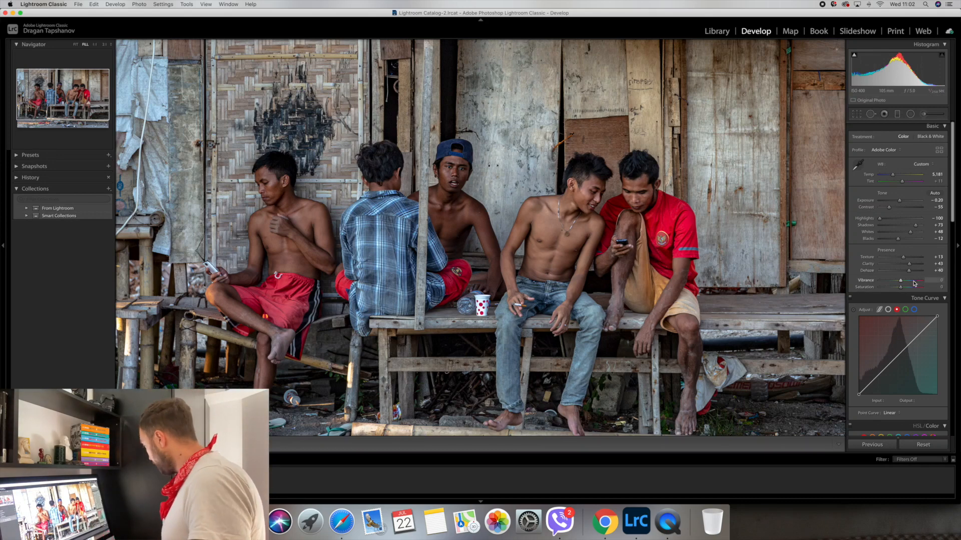
pyautogui.click(913, 281)
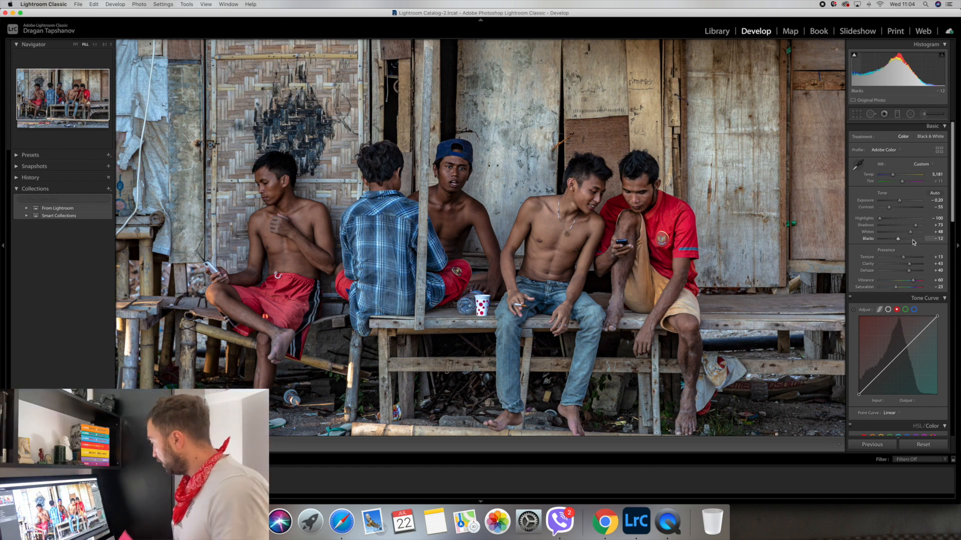
# Set Vibrance to +60 and Saturation to -23 in the Presence section.
pyautogui.scroll(-1, 904, 280)
# In HSL/Color, lower Red saturation to -28 and Red luminance to -35.
pyautogui.scroll(-3, 942, 352)
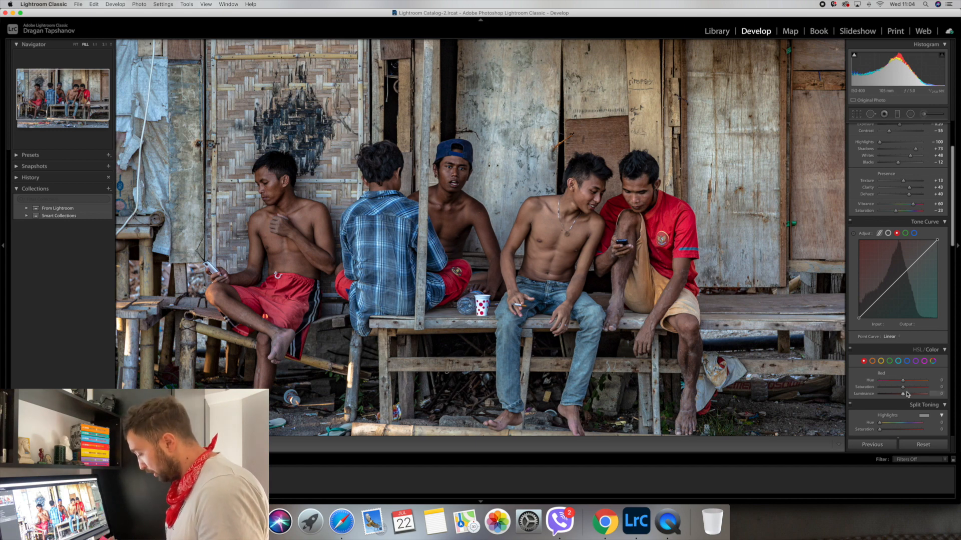
pyautogui.moveTo(903, 388); pyautogui.dragTo(900, 388)
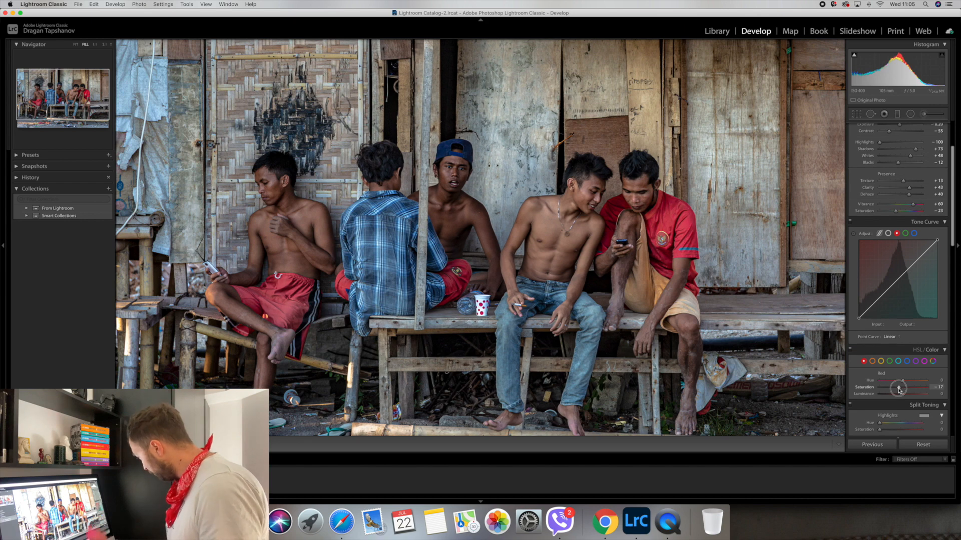
pyautogui.moveTo(899, 390); pyautogui.dragTo(897, 390)
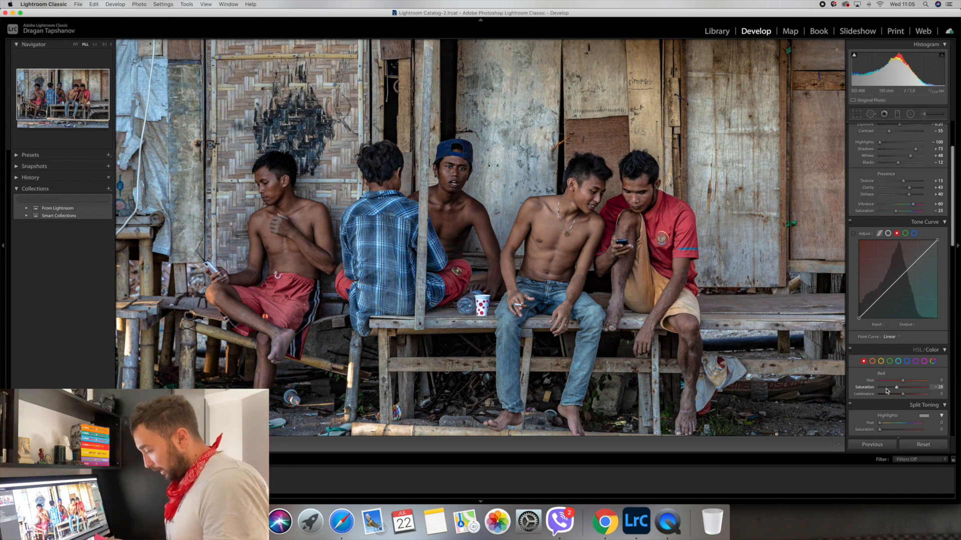
pyautogui.moveTo(903, 396); pyautogui.dragTo(899, 397)
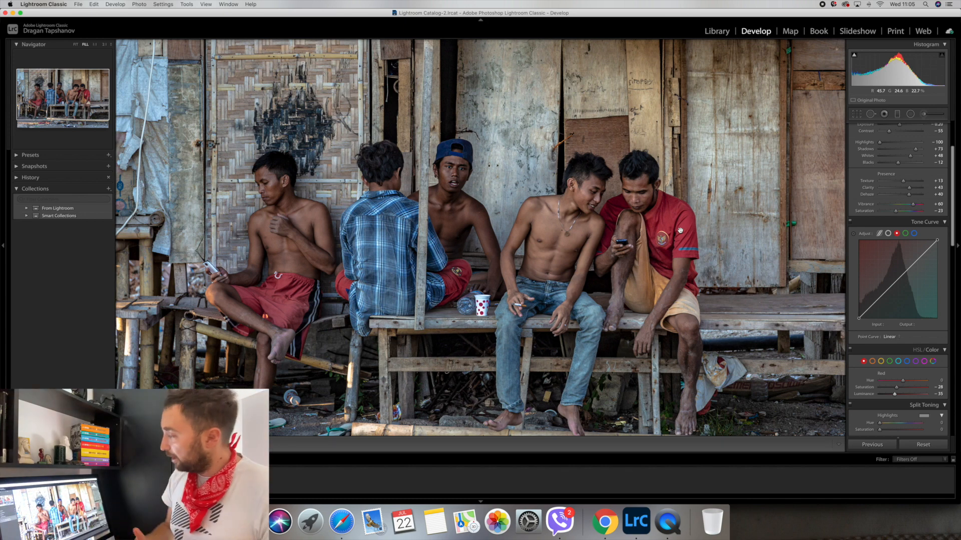
# Nudge Orange hue toward red and settle Orange luminance at +58 after trying -48.
pyautogui.scroll(-3, 903, 338)
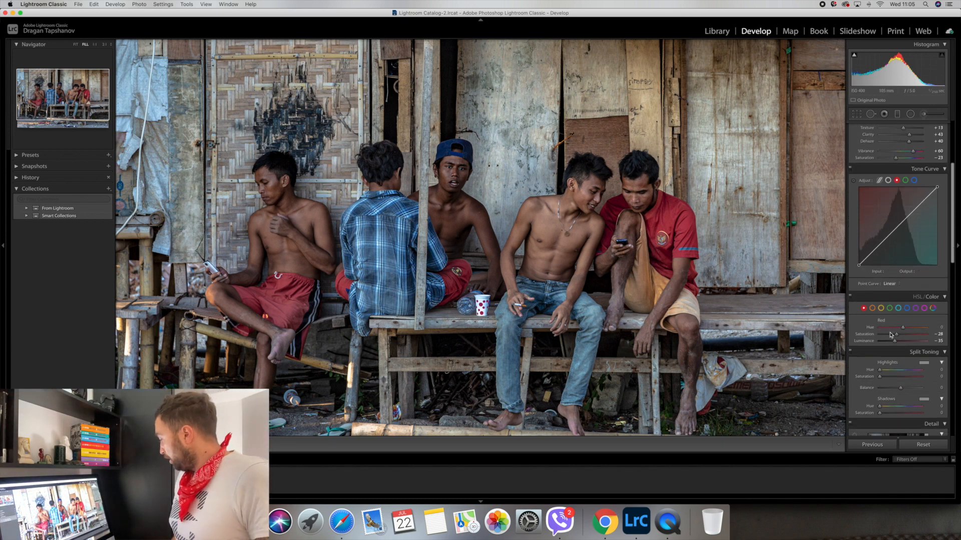
pyautogui.click(873, 308)
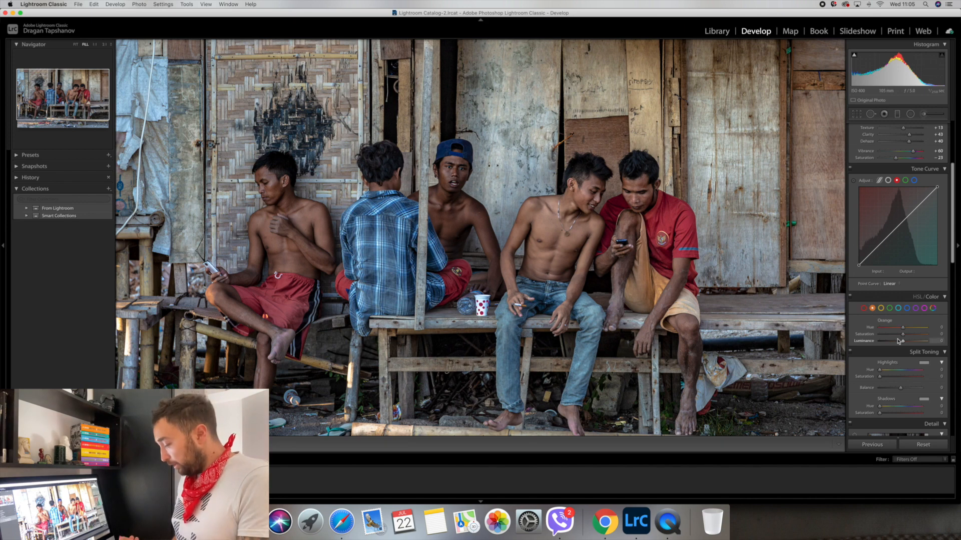
pyautogui.moveTo(903, 328); pyautogui.dragTo(903, 330)
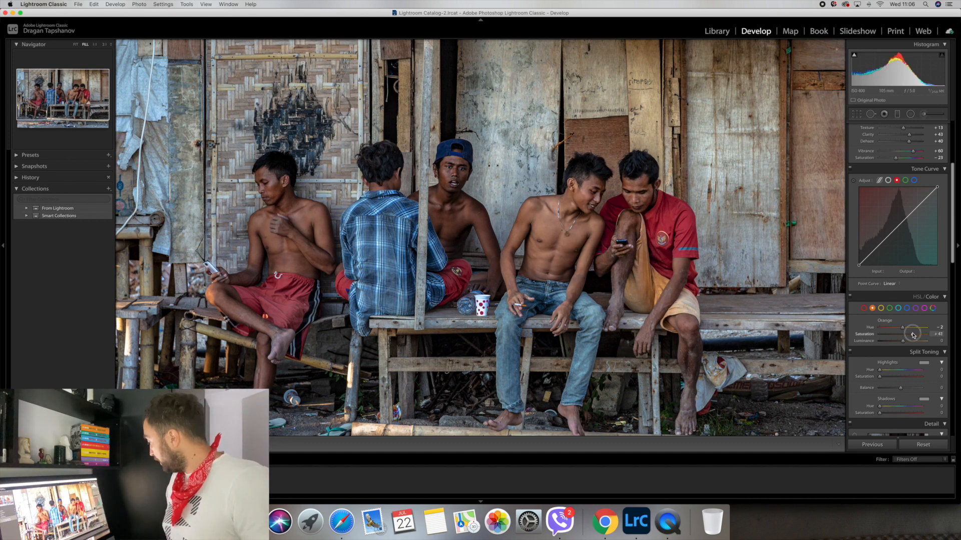
pyautogui.click(917, 343)
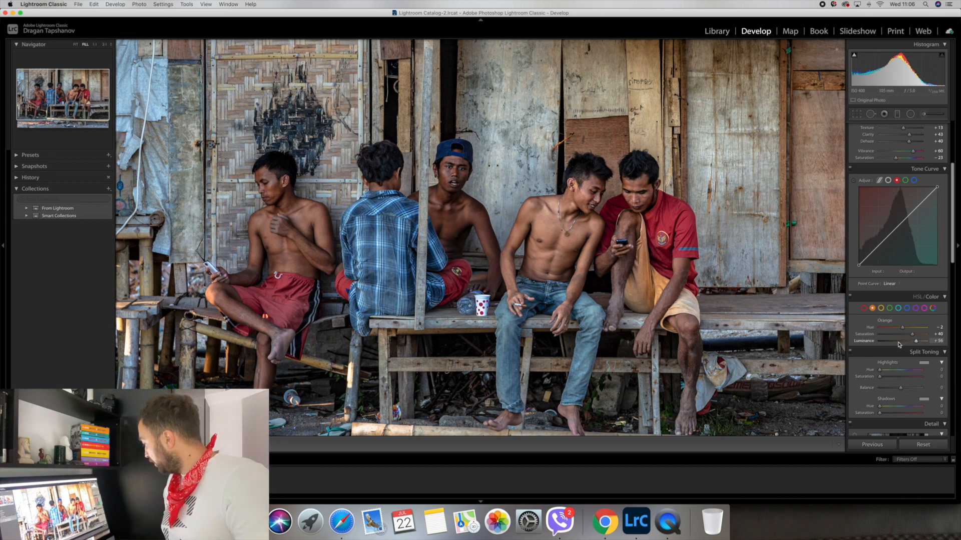
pyautogui.moveTo(899, 343); pyautogui.dragTo(892, 342)
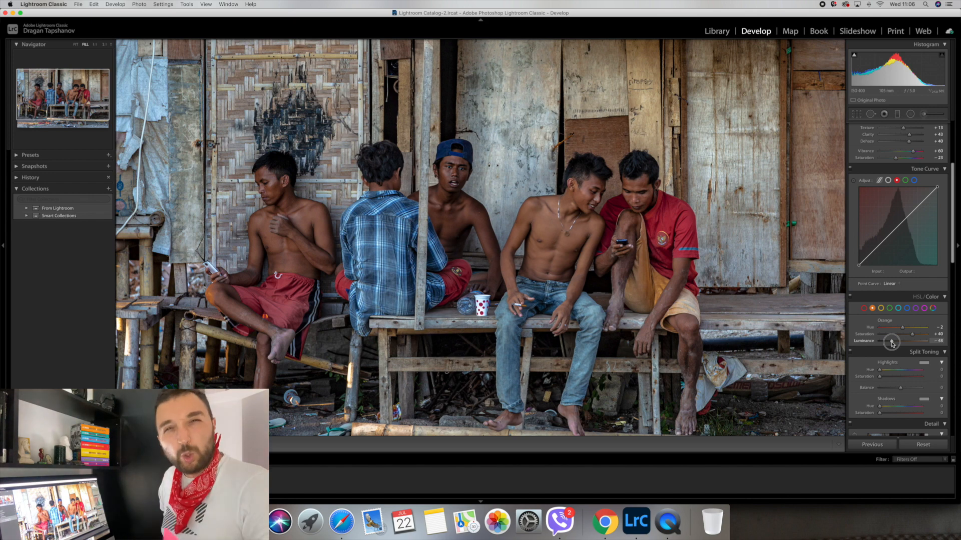
pyautogui.moveTo(892, 344); pyautogui.dragTo(913, 343)
pyautogui.moveTo(914, 343); pyautogui.dragTo(916, 343)
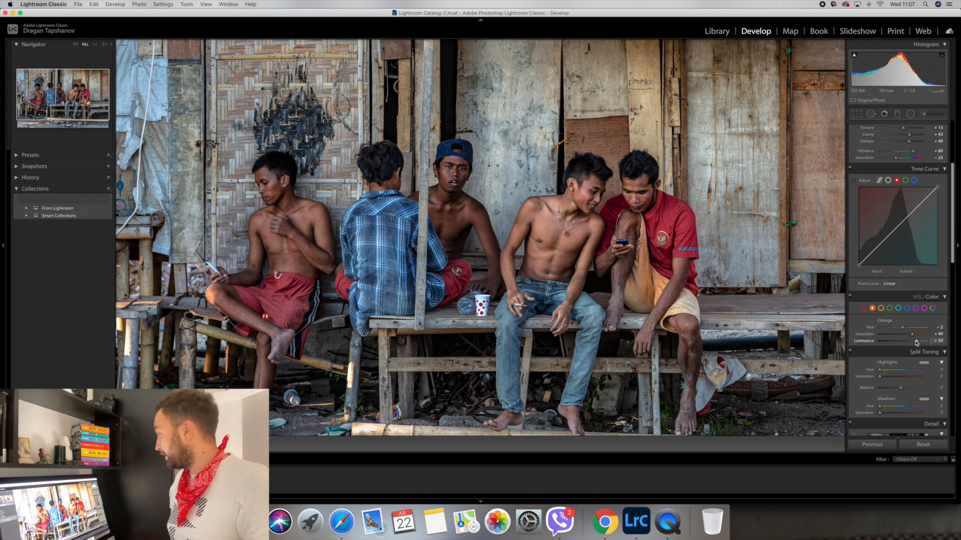
# Shift Yellow hue to -57, lift its saturation and luminance slightly, then compare before/after.
pyautogui.click(881, 308)
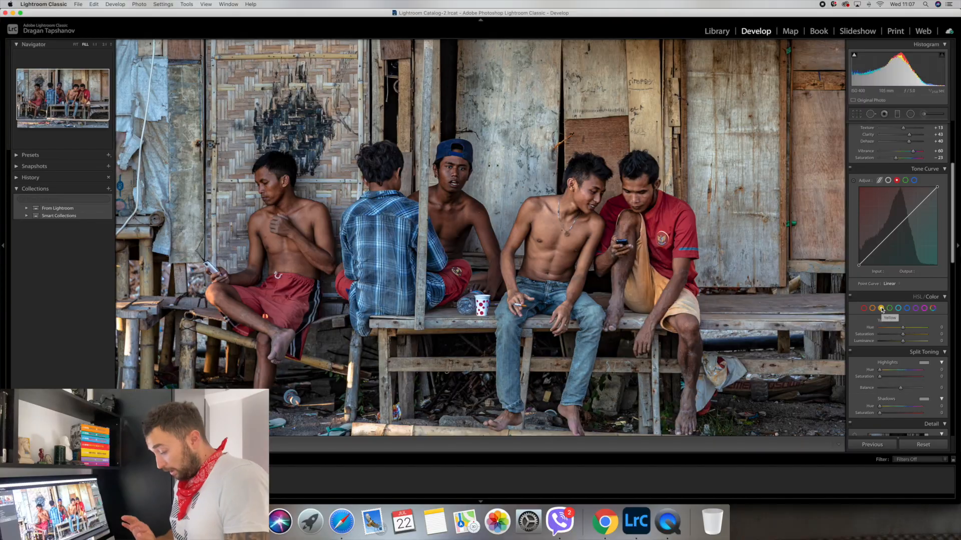
pyautogui.click(892, 329)
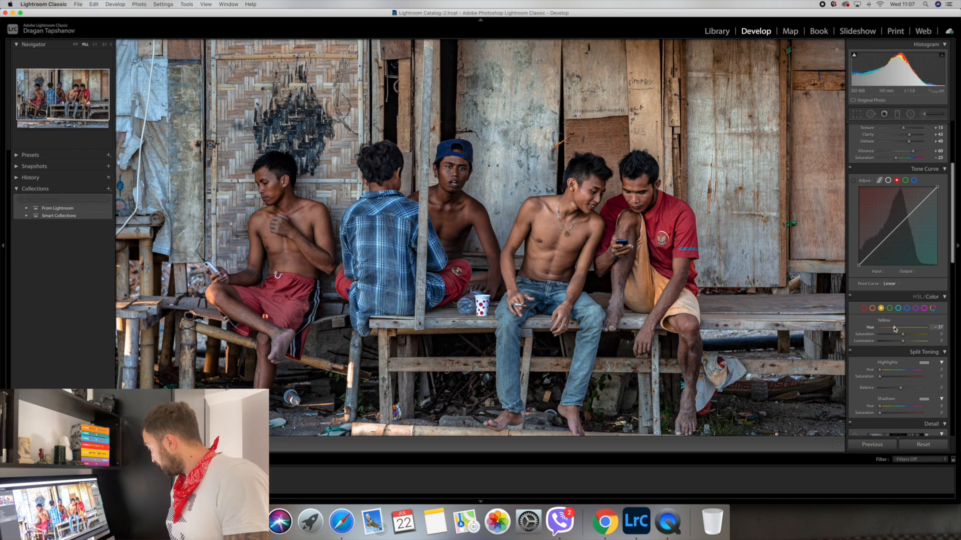
pyautogui.moveTo(891, 330); pyautogui.dragTo(890, 330)
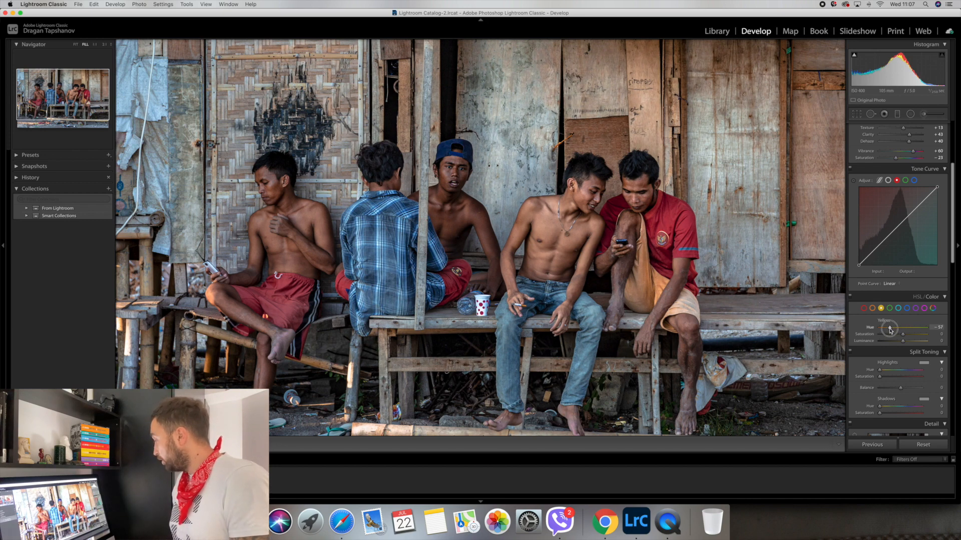
pyautogui.moveTo(891, 330); pyautogui.dragTo(904, 337)
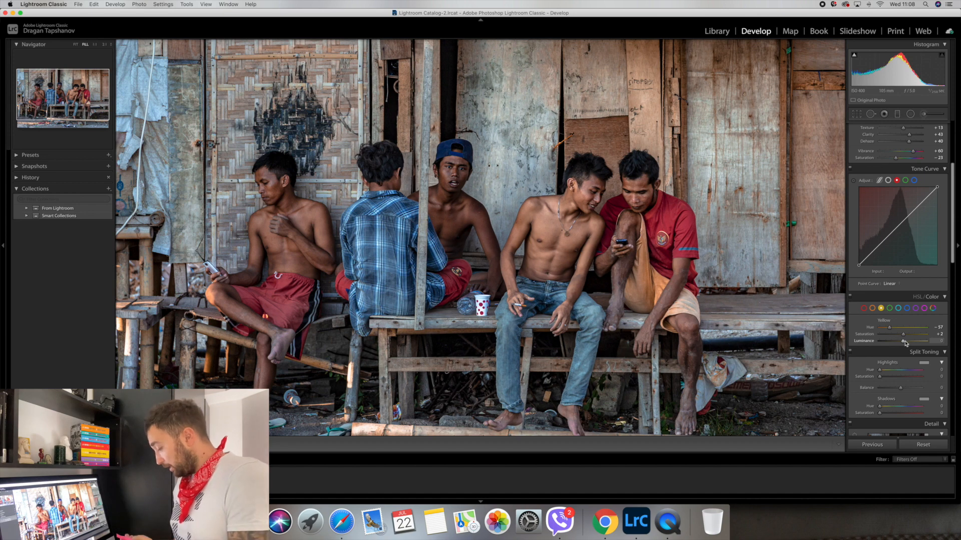
pyautogui.moveTo(905, 344); pyautogui.dragTo(906, 343)
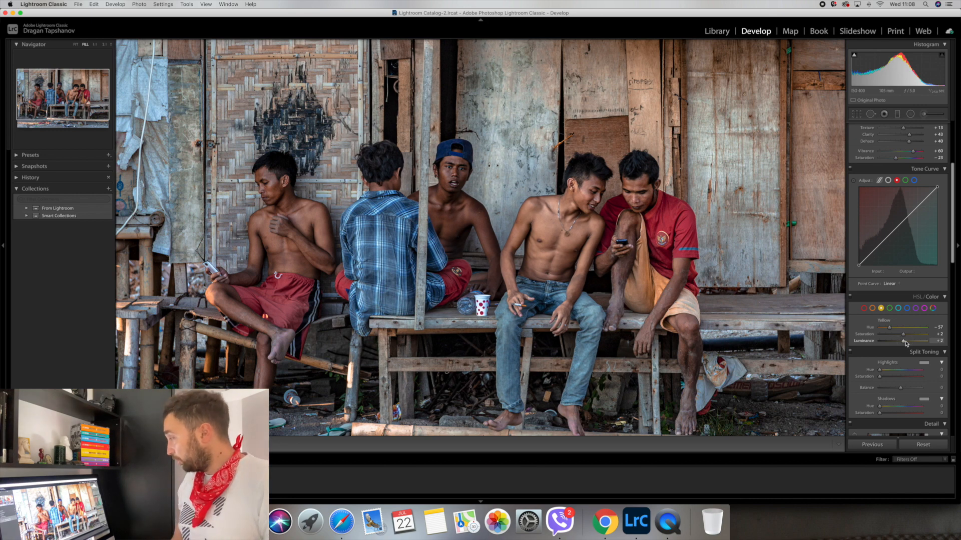
pyautogui.press('\\')
pyautogui.press('\\')
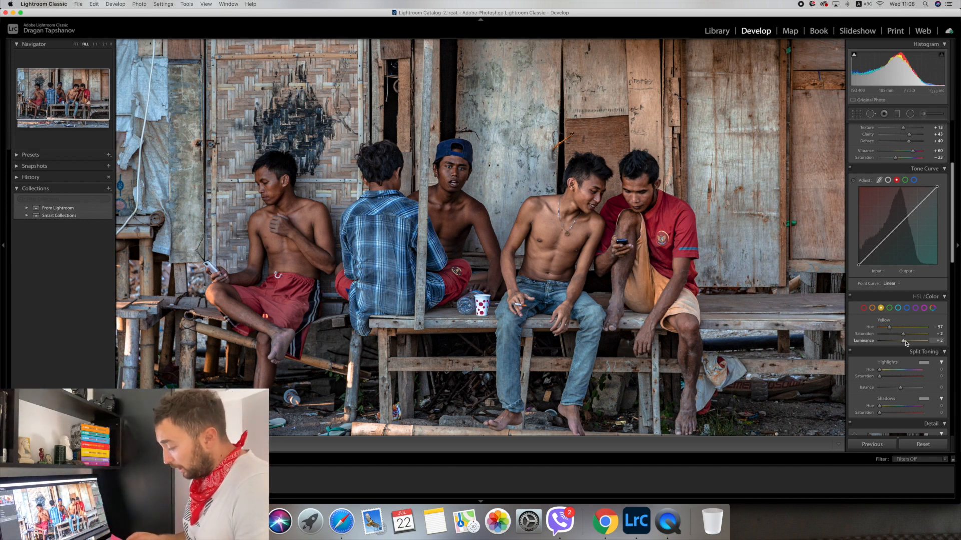
# Raise Blue luminance to +32 and return Blue saturation to about +2 after testing extremes.
pyautogui.click(906, 309)
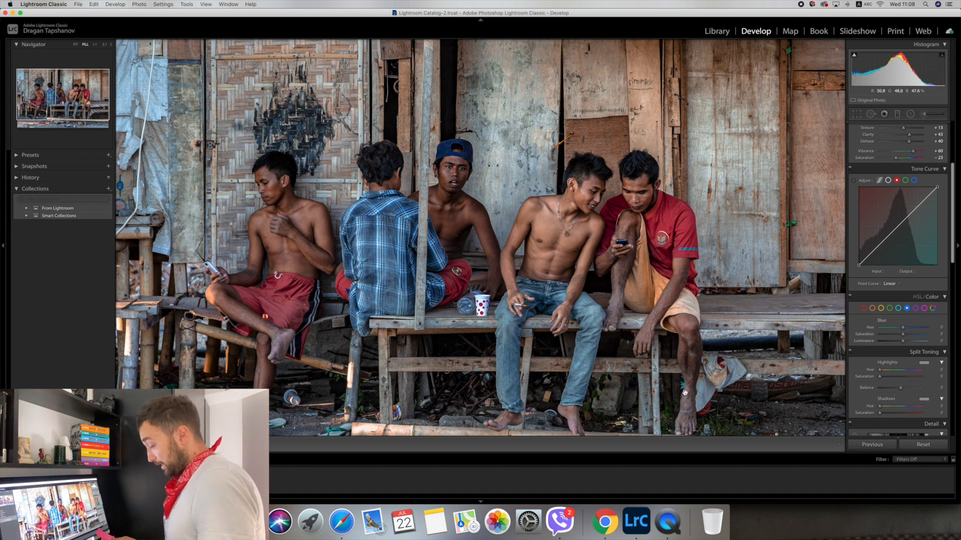
pyautogui.moveTo(900, 335); pyautogui.dragTo(903, 336)
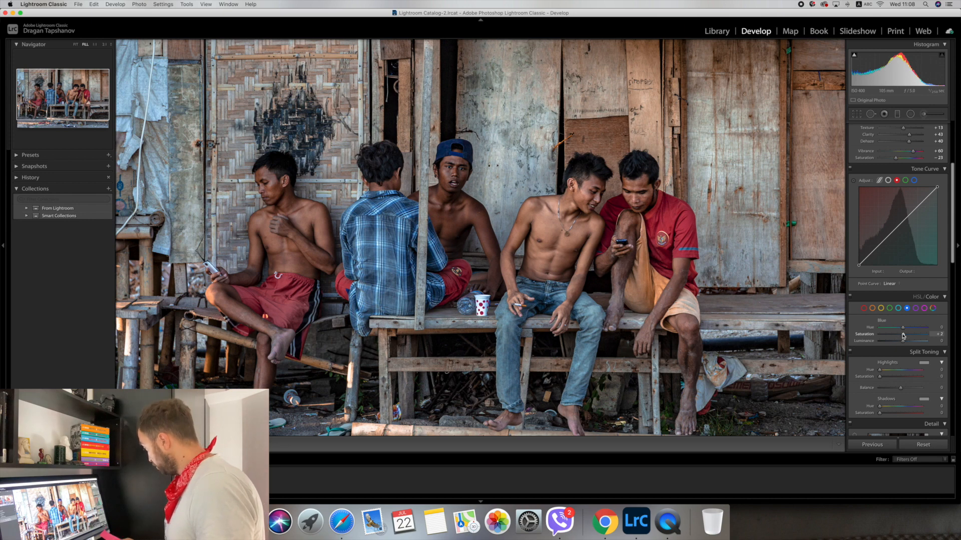
pyautogui.moveTo(919, 345); pyautogui.dragTo(909, 343)
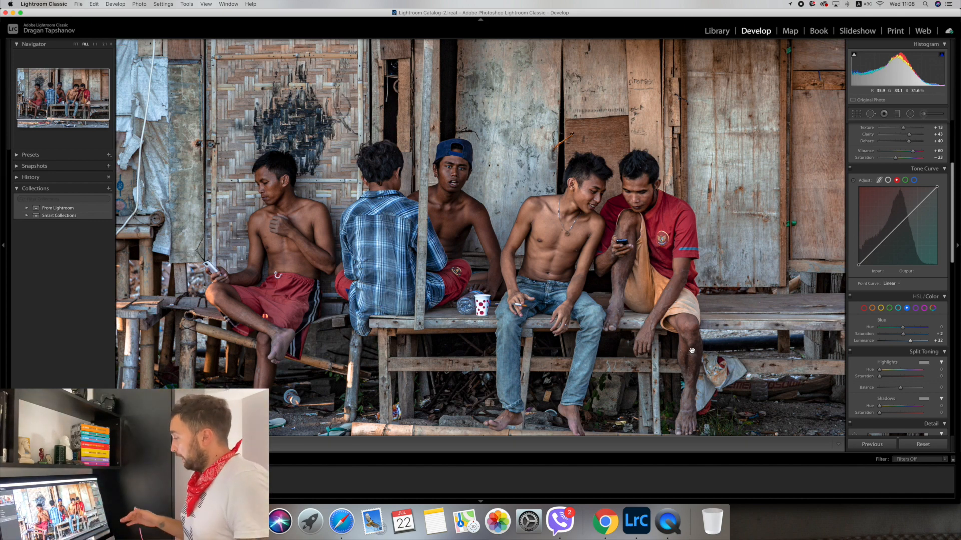
pyautogui.click(921, 334)
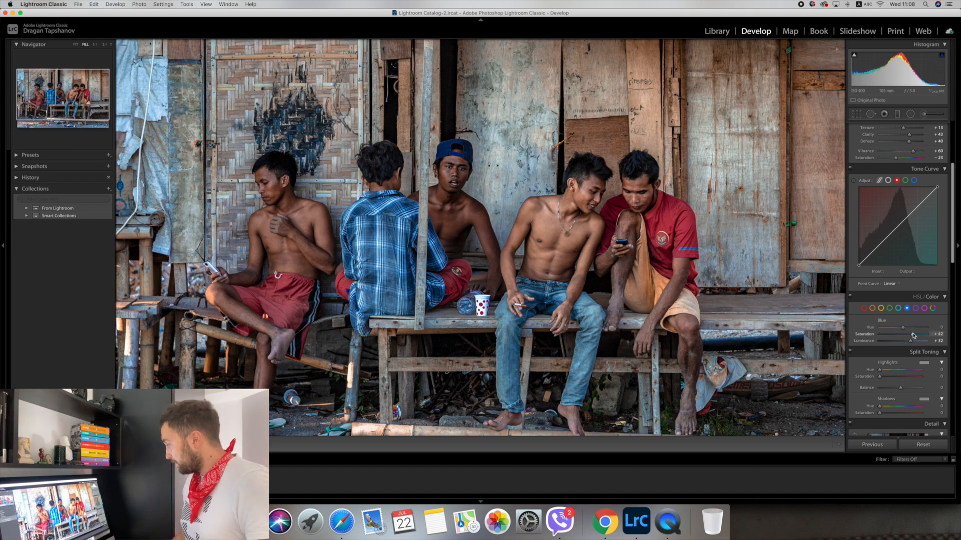
pyautogui.click(889, 335)
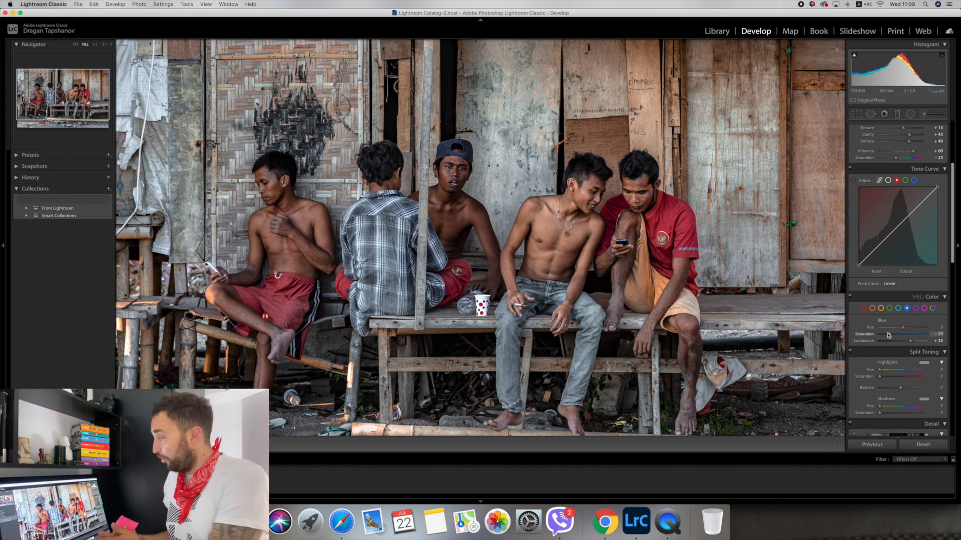
pyautogui.moveTo(889, 335); pyautogui.dragTo(903, 335)
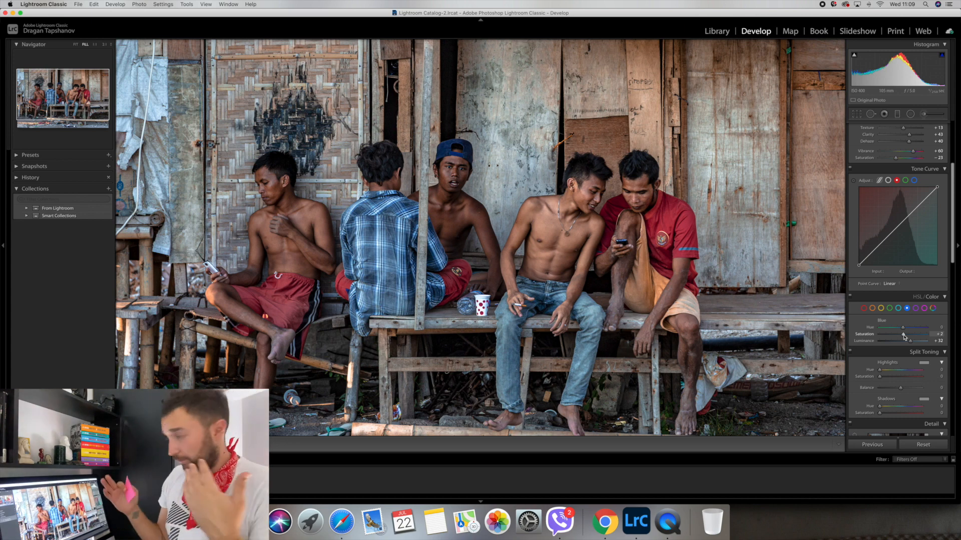
# Add Effects grain at Amount 37 and preview the photo full screen.
pyautogui.scroll(-10, 903, 336)
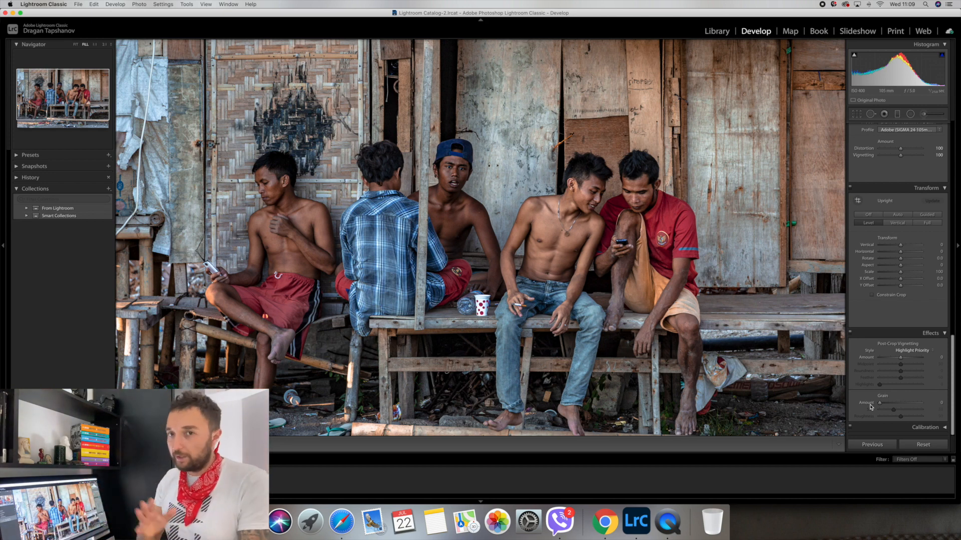
pyautogui.moveTo(880, 407); pyautogui.dragTo(897, 412)
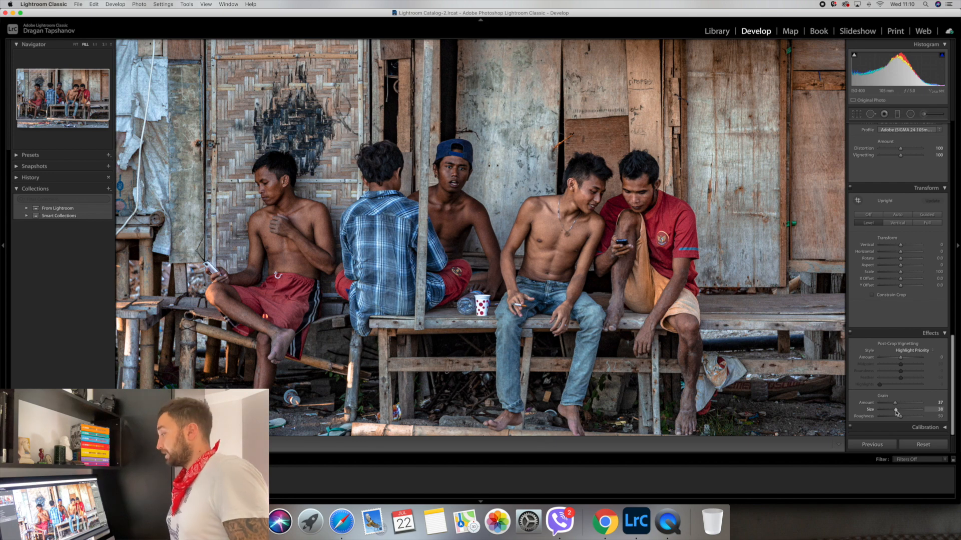
pyautogui.press('f')
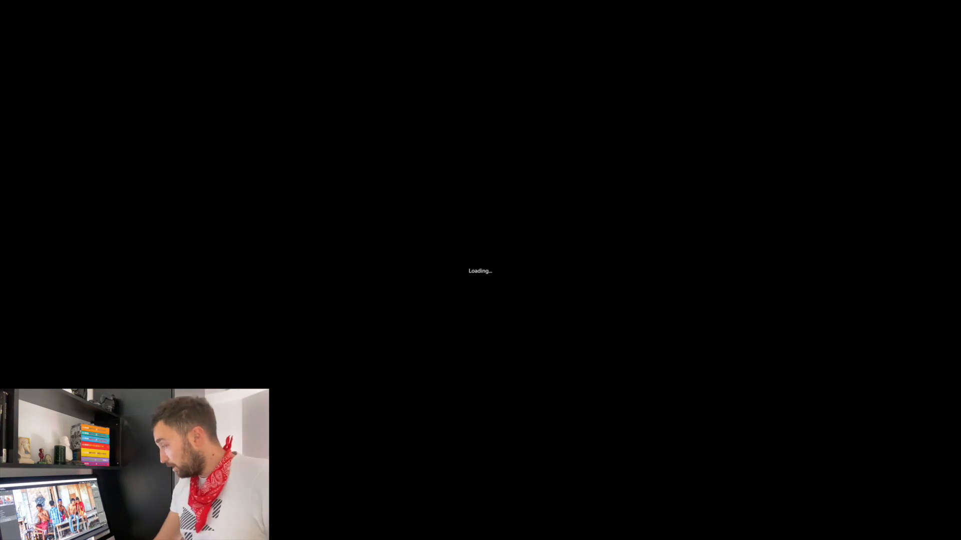
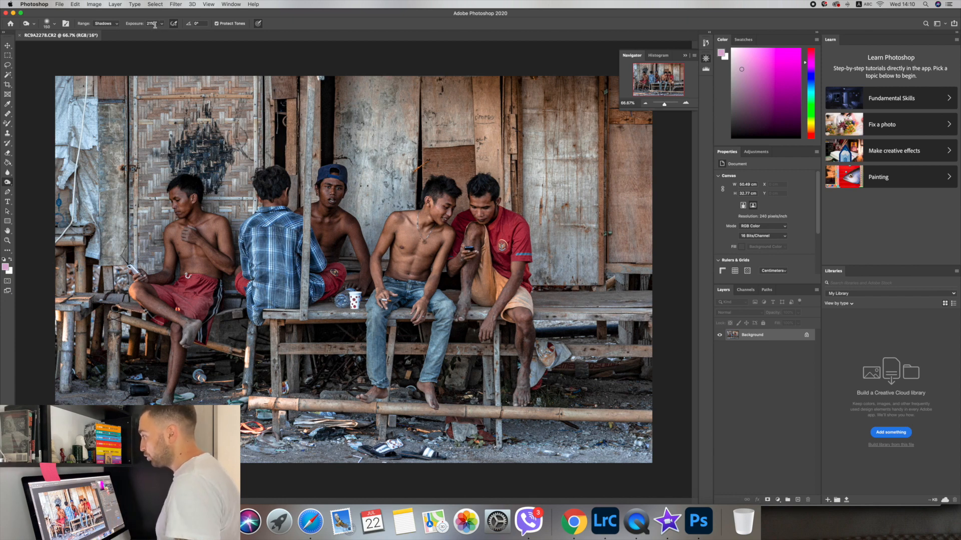
# Set Burn exposure to 30% and darken the shadows on the left man's neck.
pyautogui.click(151, 24)
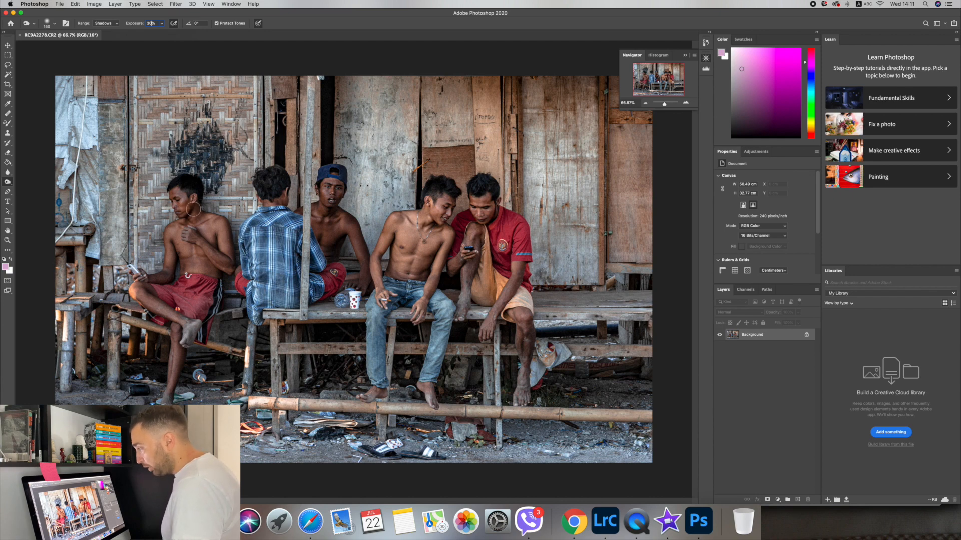
pyautogui.moveTo(197, 211); pyautogui.dragTo(196, 213)
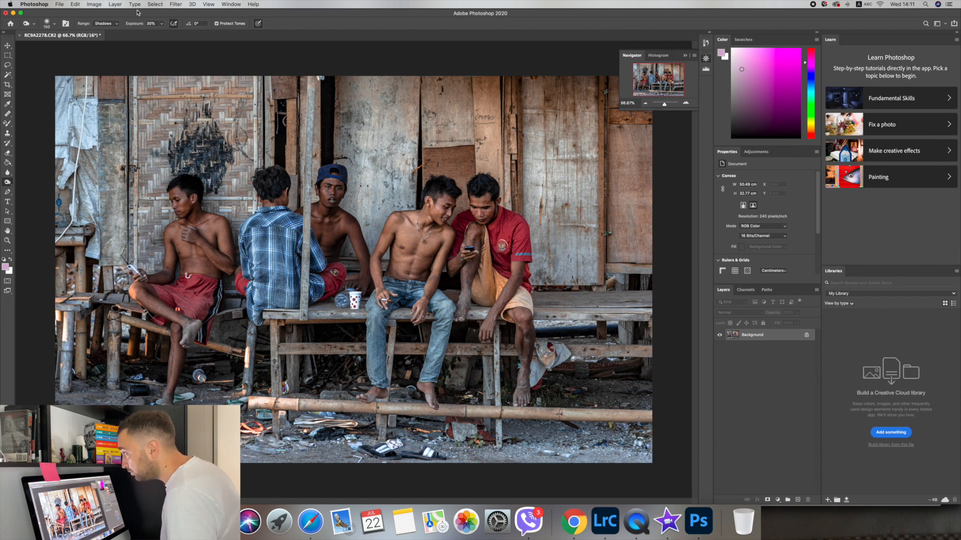
# Drop Burn exposure from 30% to 21% and darken the left man's arm, thigh and knee.
pyautogui.click(161, 24)
pyautogui.moveTo(161, 34); pyautogui.dragTo(158, 34)
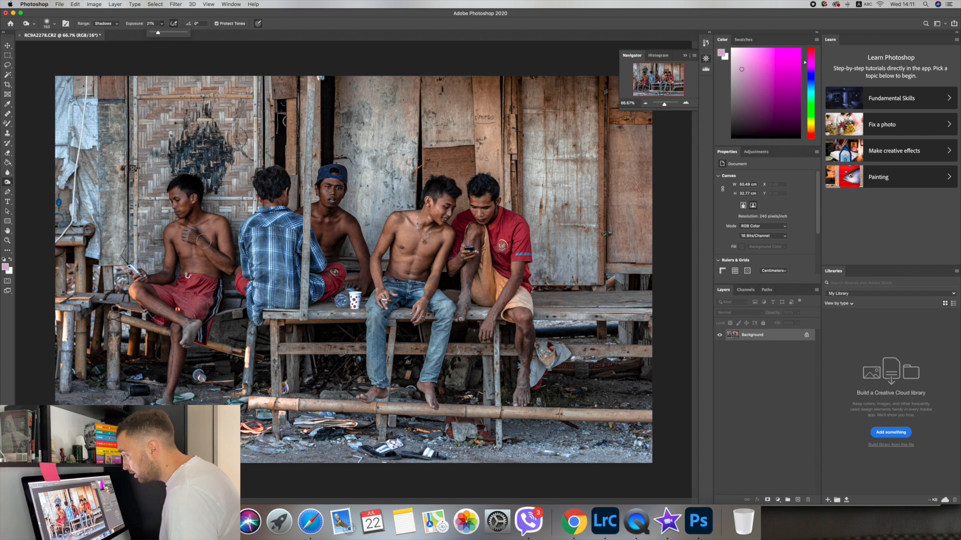
pyautogui.moveTo(203, 234)
pyautogui.mouseDown()
pyautogui.moveTo(224, 254)
pyautogui.moveTo(169, 271)
pyautogui.mouseUp()
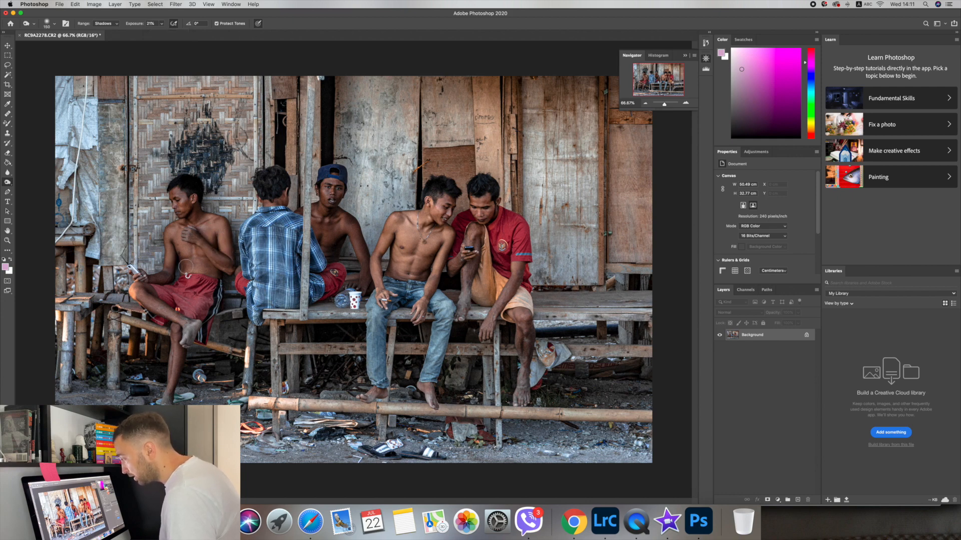
pyautogui.moveTo(146, 288); pyautogui.dragTo(171, 302)
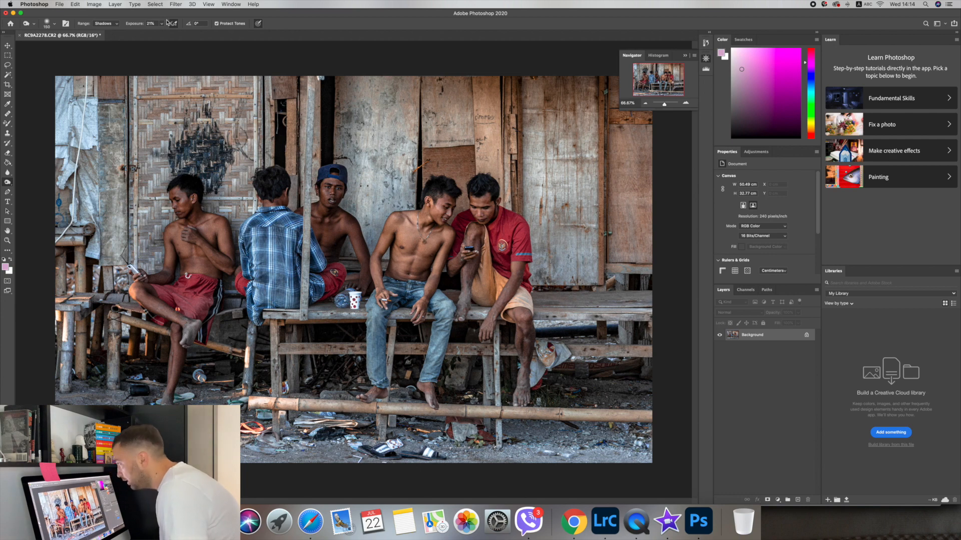
# Enlarge the 0%-hardness Burn brush and darken a seated man's shin and foot and the right man's knee.
pyautogui.click(52, 24)
pyautogui.moveTo(77, 46); pyautogui.dragTo(84, 47)
pyautogui.click(417, 269)
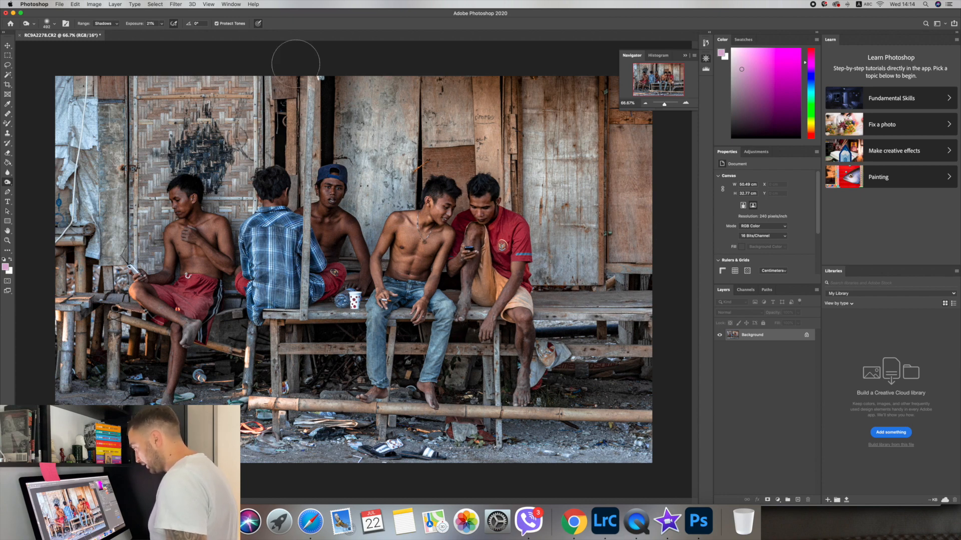
pyautogui.click(52, 23)
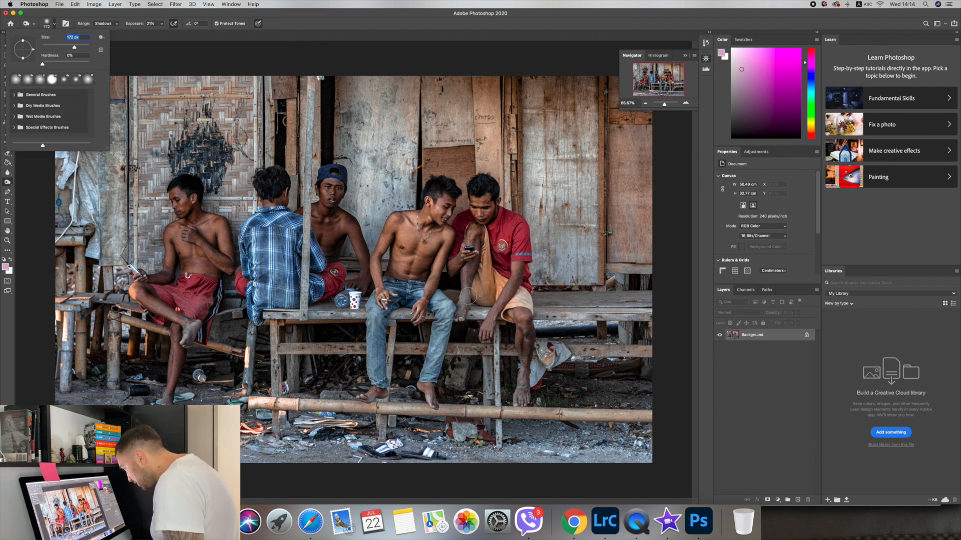
pyautogui.moveTo(468, 291); pyautogui.dragTo(461, 320)
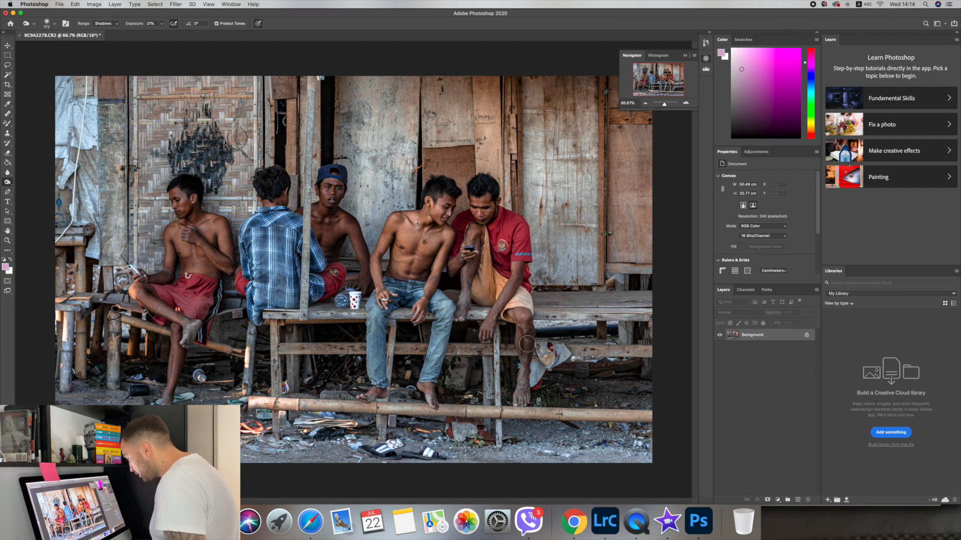
pyautogui.moveTo(522, 327); pyautogui.dragTo(522, 399)
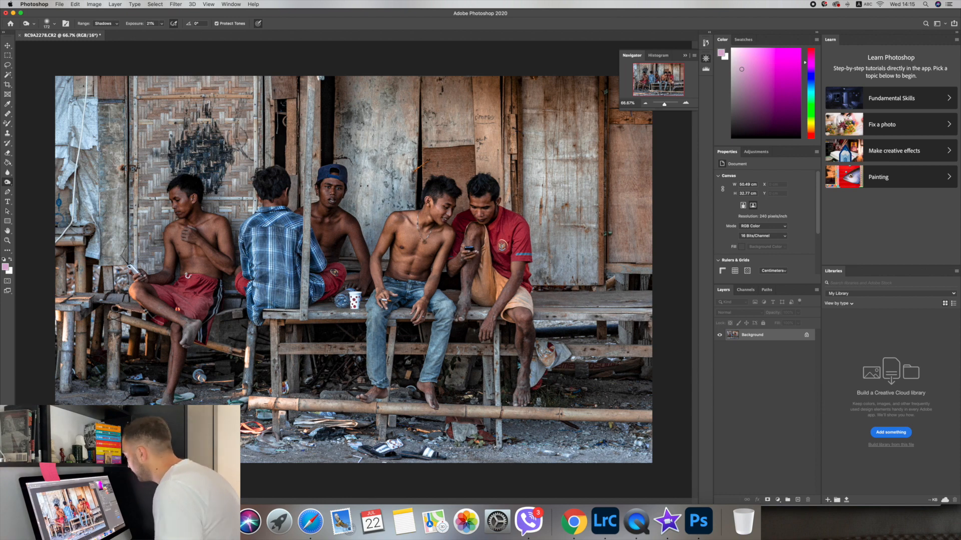
# Resize the brush, then swap the Burn tool for the Dodge tool in the toning group.
pyautogui.click(55, 24)
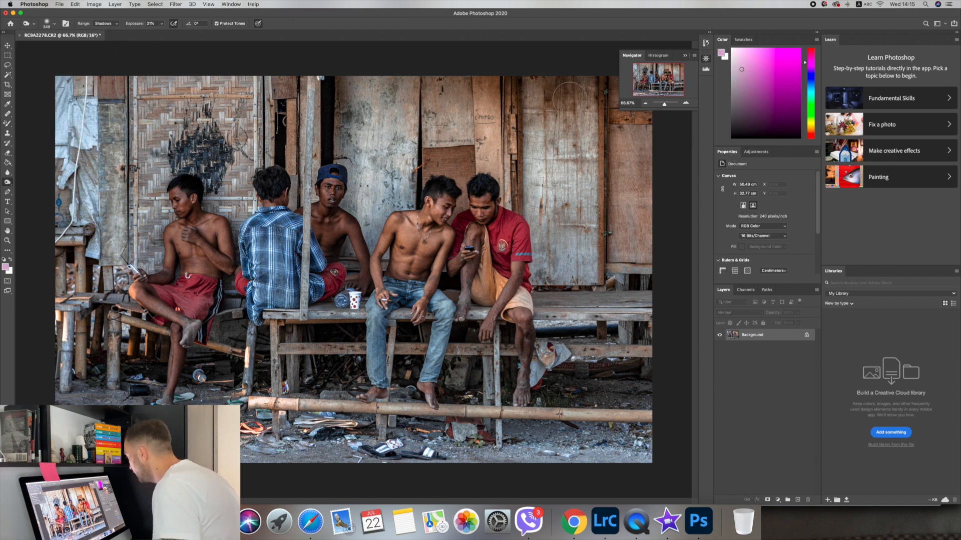
pyautogui.press('Return')
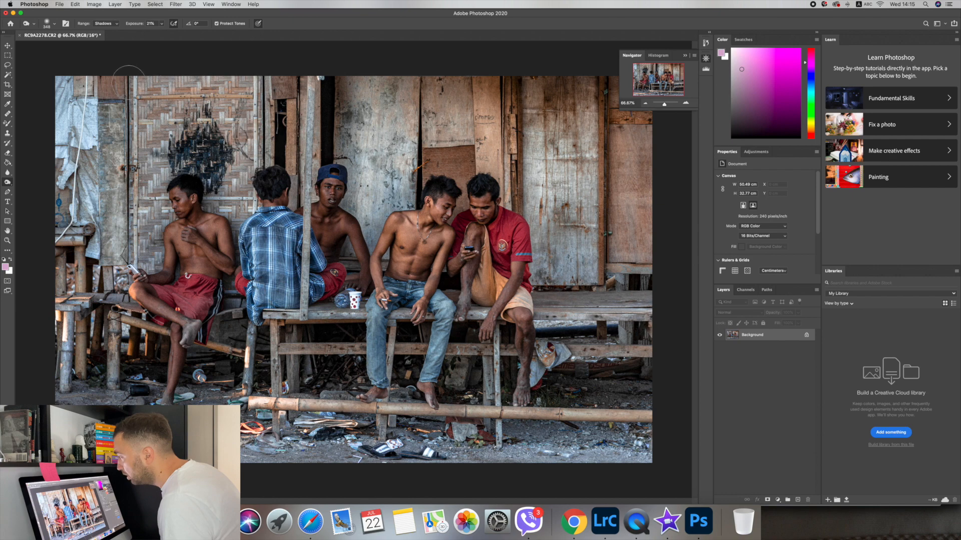
pyautogui.rightClick(7, 182)
pyautogui.click(35, 182)
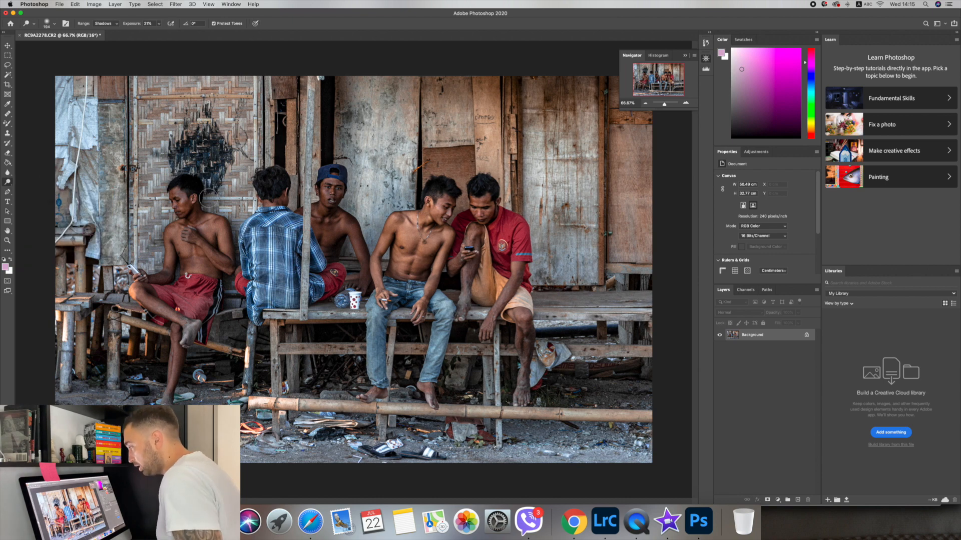